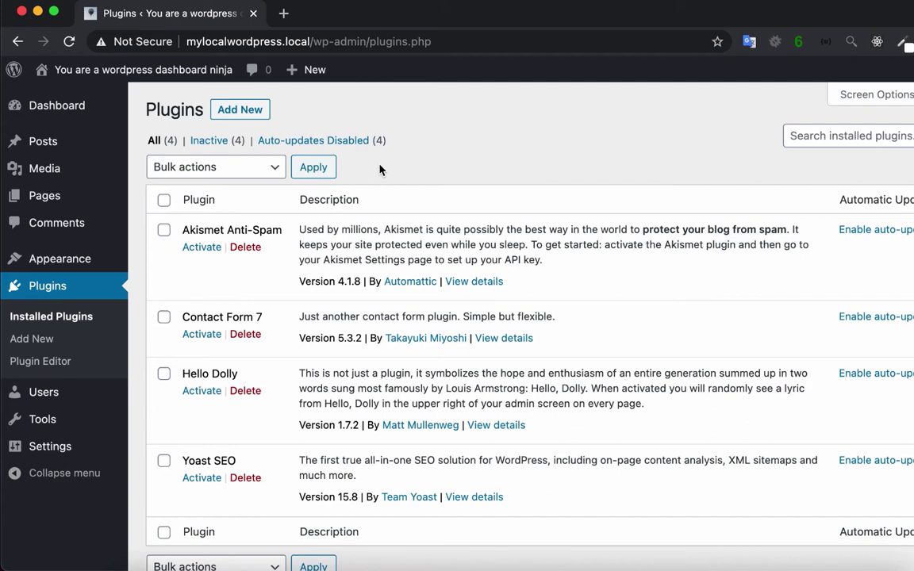
# Activate the Yoast SEO 15.8 plugin and scroll through the plugin list.
pyautogui.click(197, 479)
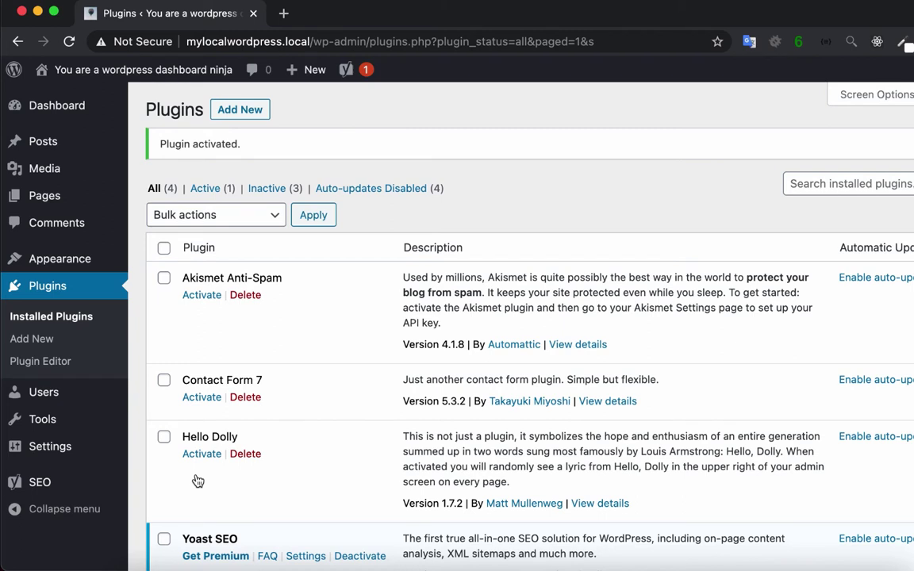
pyautogui.scroll(-1, 221, 156)
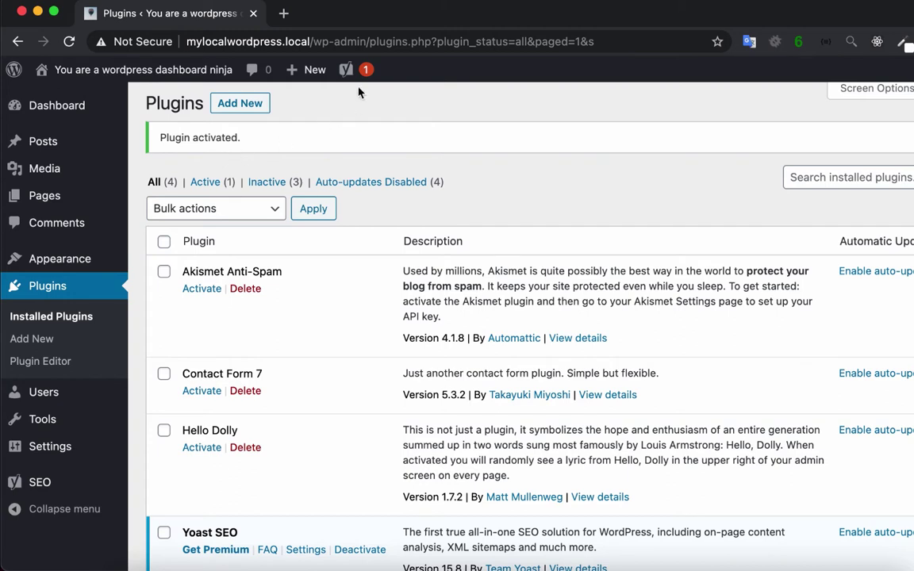
pyautogui.moveTo(368, 71)
pyautogui.scroll(-2, 70, 537)
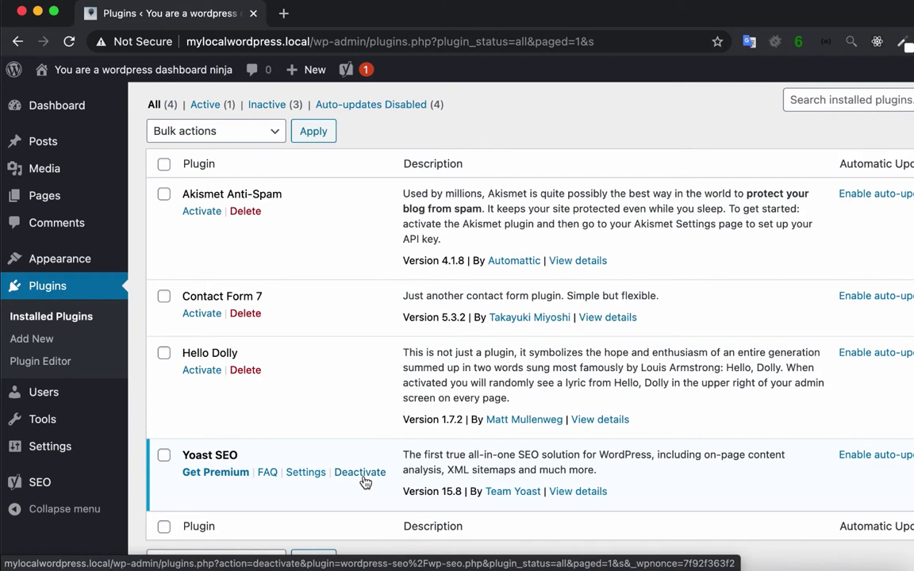
# Go to Yoast SEO's settings and launch its configuration wizard.
pyautogui.click(313, 479)
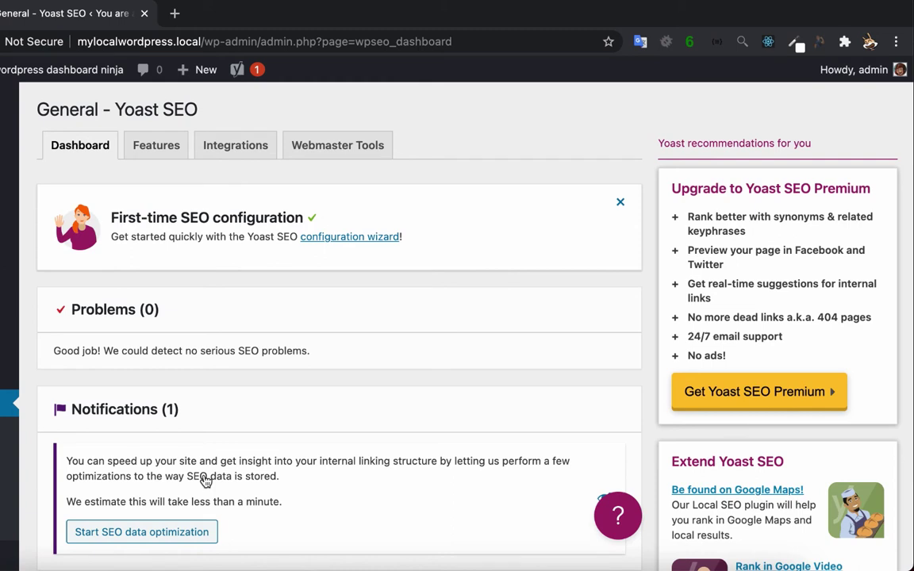
pyautogui.click(361, 245)
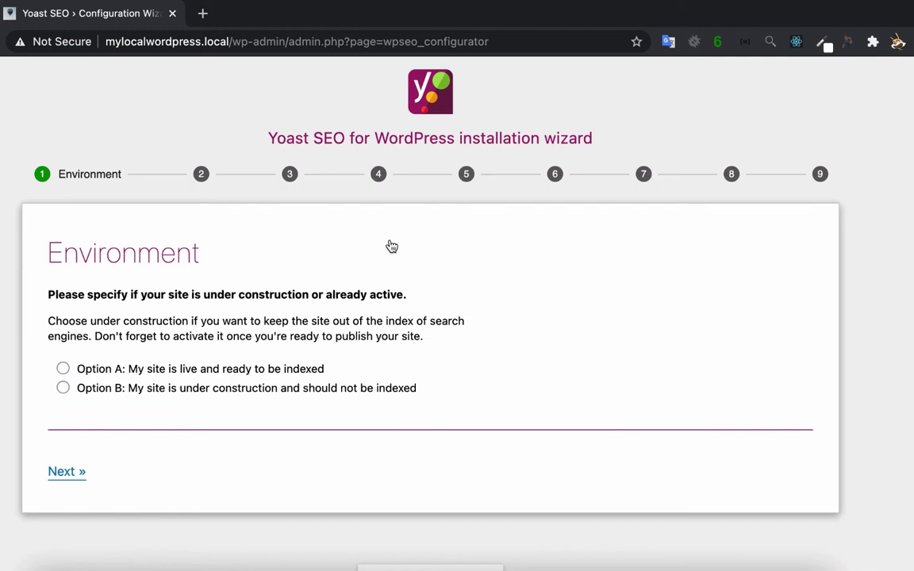
# Mark the site as live and indexable, a blog, representing a person chosen from the site's users.
pyautogui.click(63, 369)
pyautogui.click(75, 472)
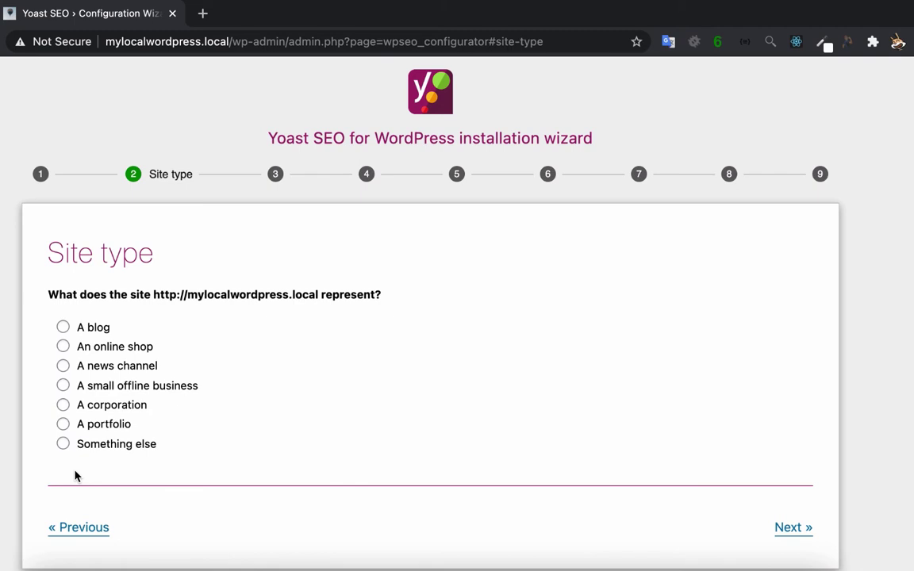
pyautogui.click(63, 327)
pyautogui.click(788, 527)
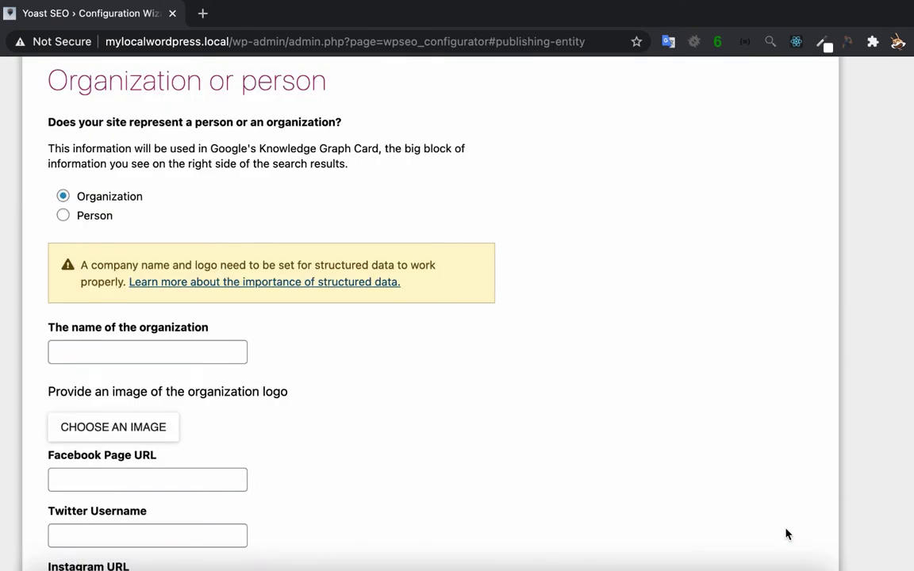
pyautogui.click(63, 215)
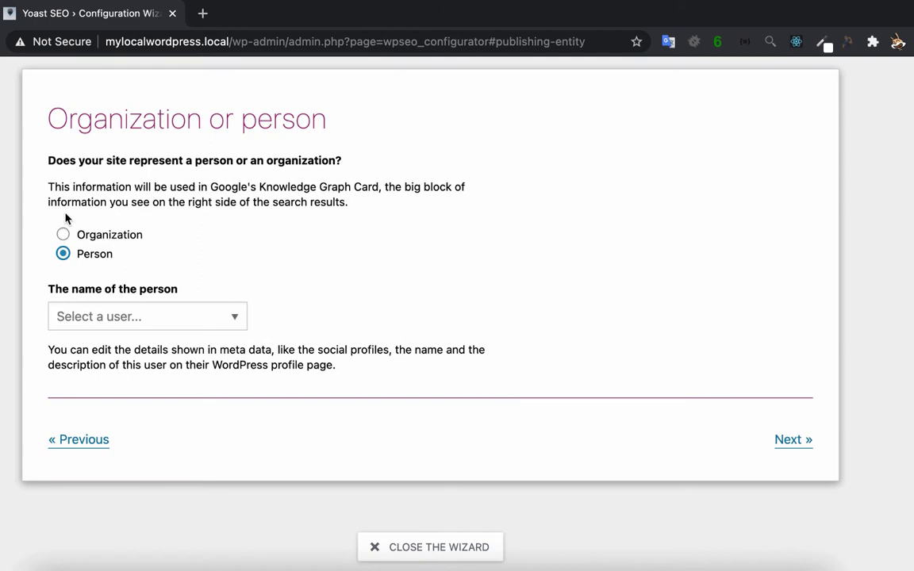
pyautogui.click(227, 316)
pyautogui.click(210, 347)
pyautogui.click(792, 438)
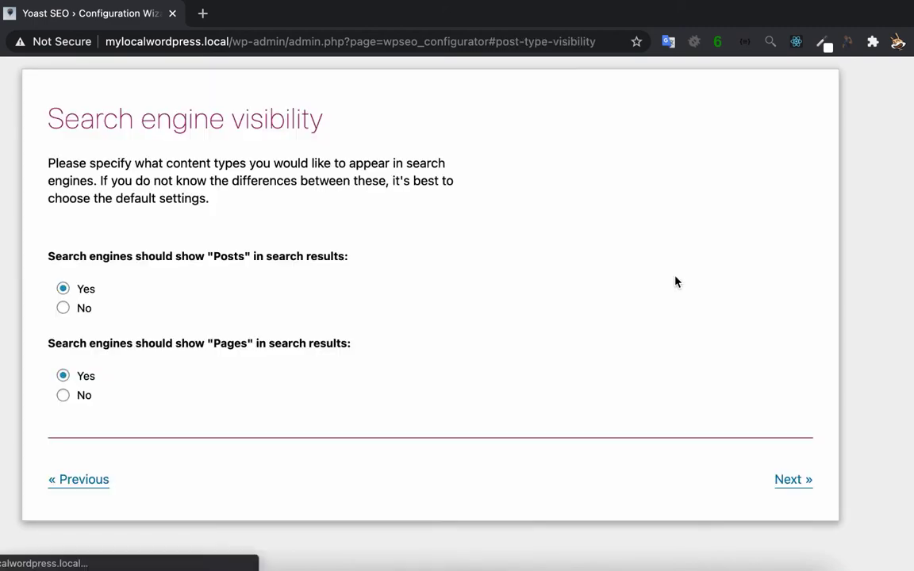
# Keep the defaults and tracking off through the remaining wizard steps, then close the wizard.
pyautogui.click(800, 479)
pyautogui.click(791, 440)
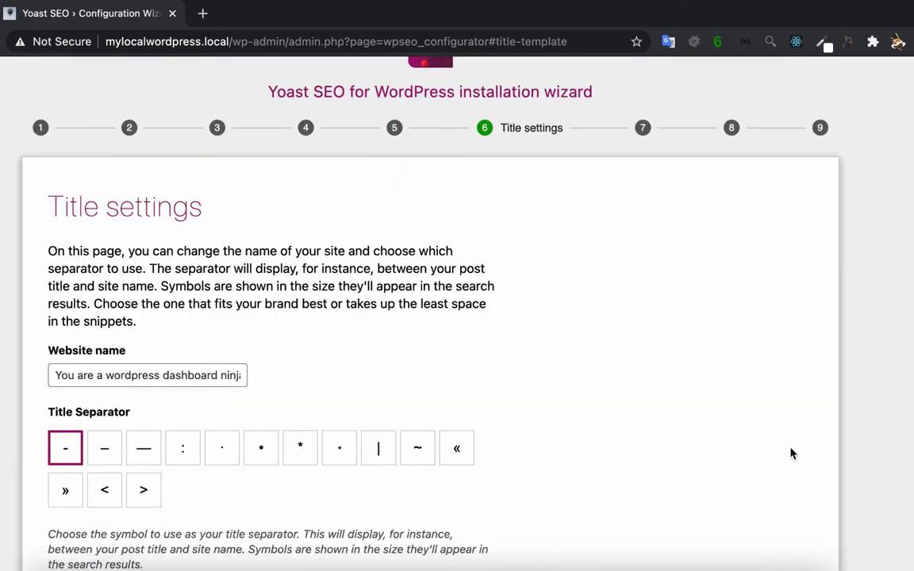
pyautogui.scroll(-5, 792, 441)
pyautogui.click(792, 440)
pyautogui.click(787, 438)
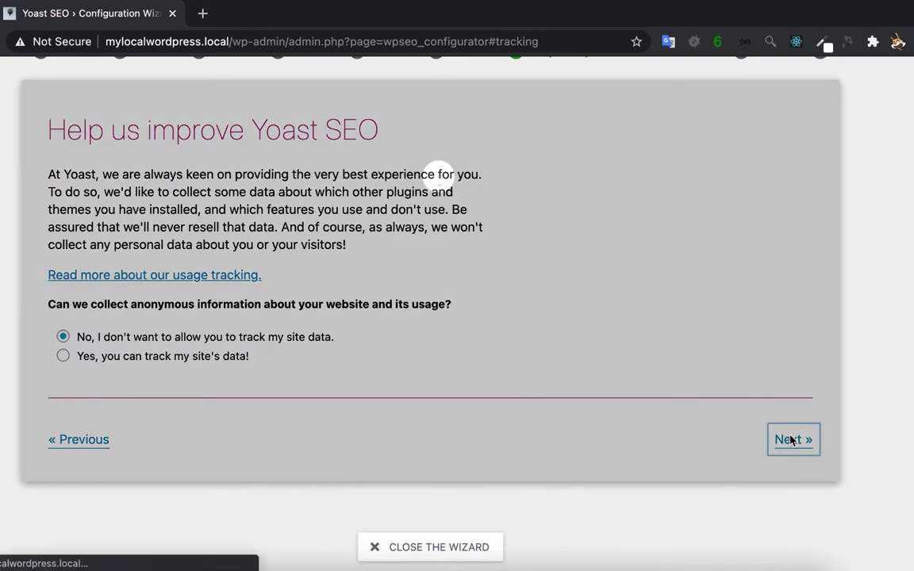
pyautogui.scroll(-5, 790, 442)
pyautogui.scroll(-3, 791, 440)
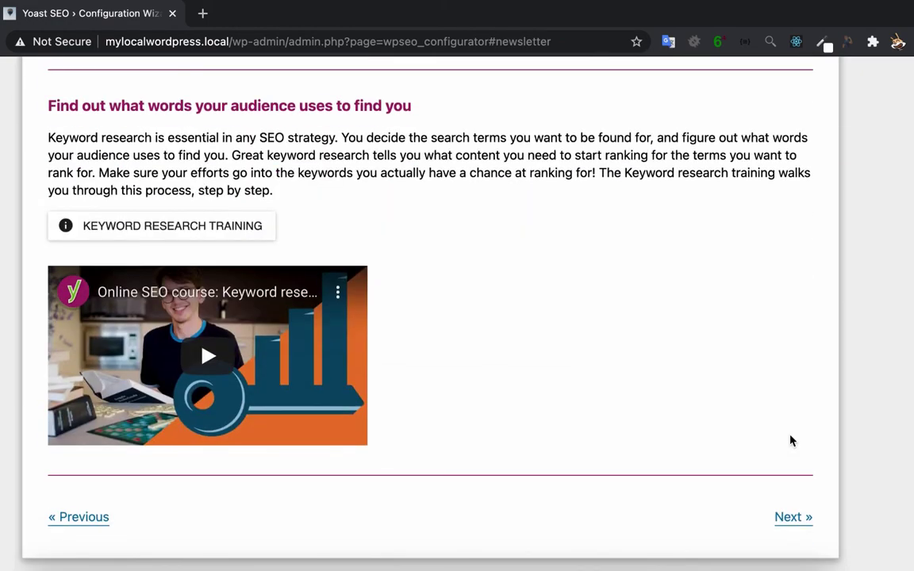
pyautogui.click(800, 523)
pyautogui.scroll(-5, 803, 526)
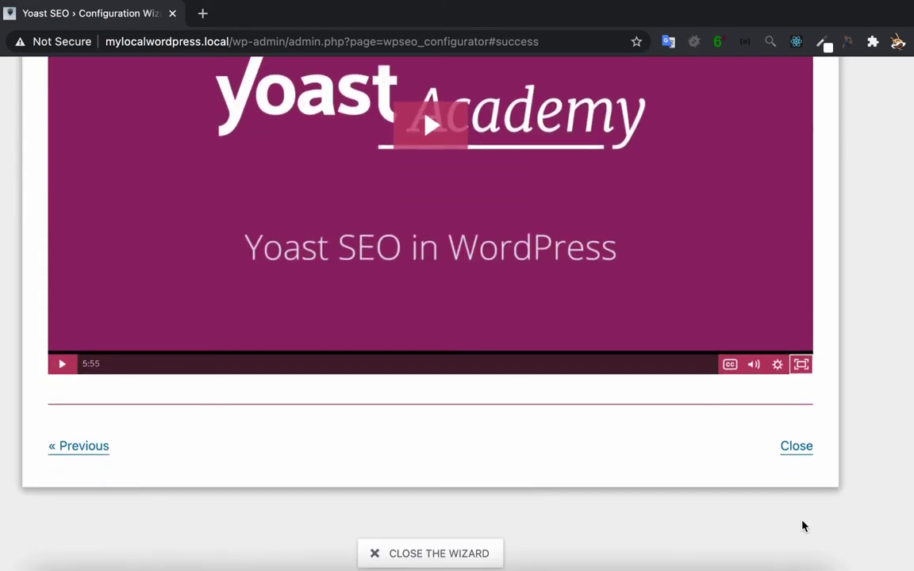
pyautogui.click(799, 449)
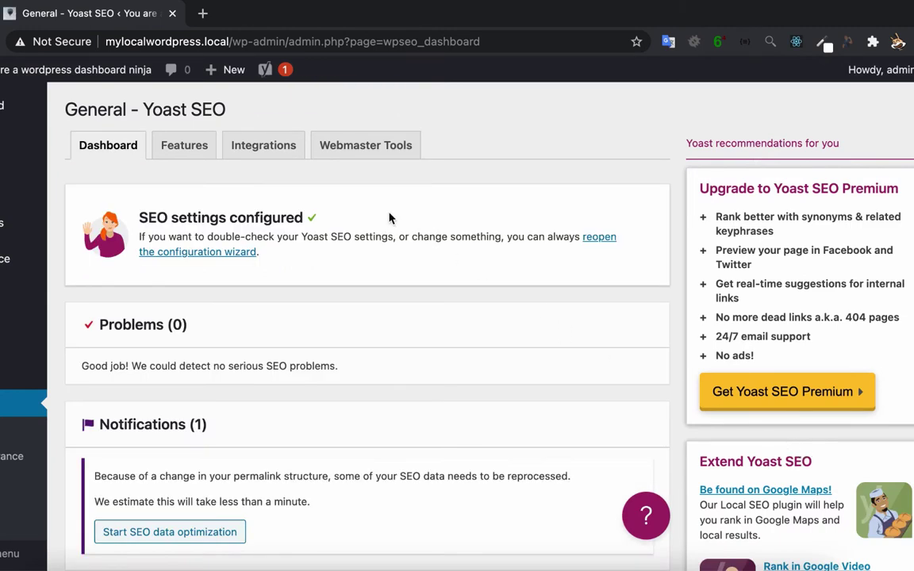
# On the Features tab, set Admin bar menu to Off and save changes.
pyautogui.moveTo(246, 216); pyautogui.dragTo(338, 226)
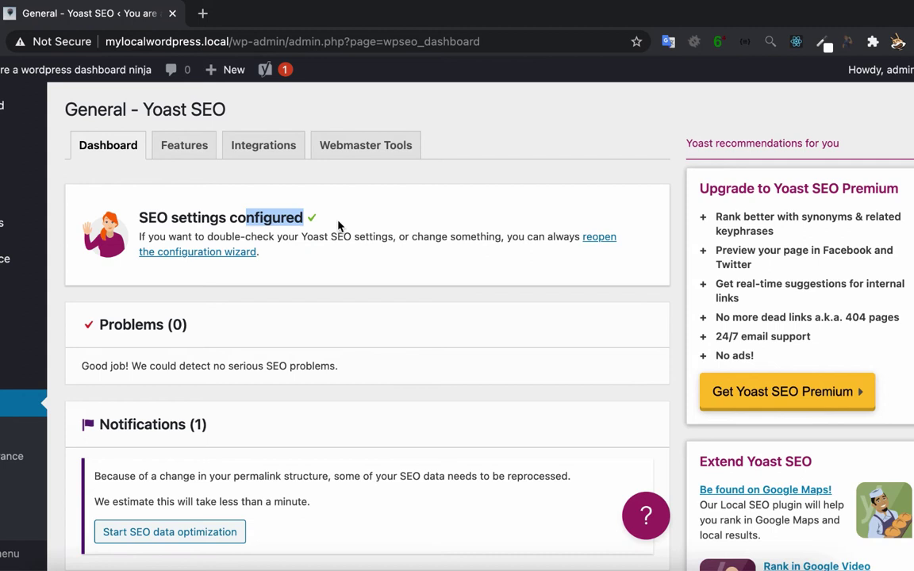
pyautogui.click(184, 145)
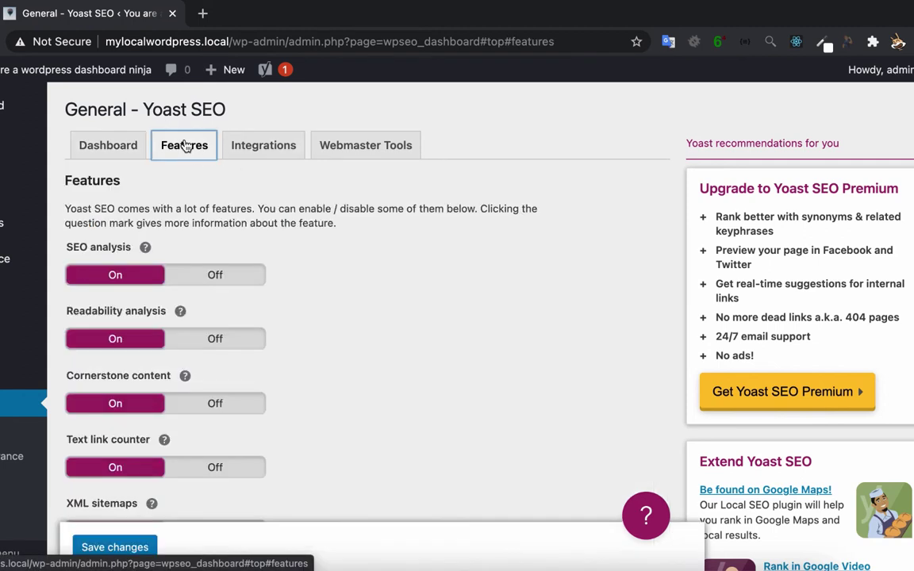
pyautogui.scroll(-2, 310, 262)
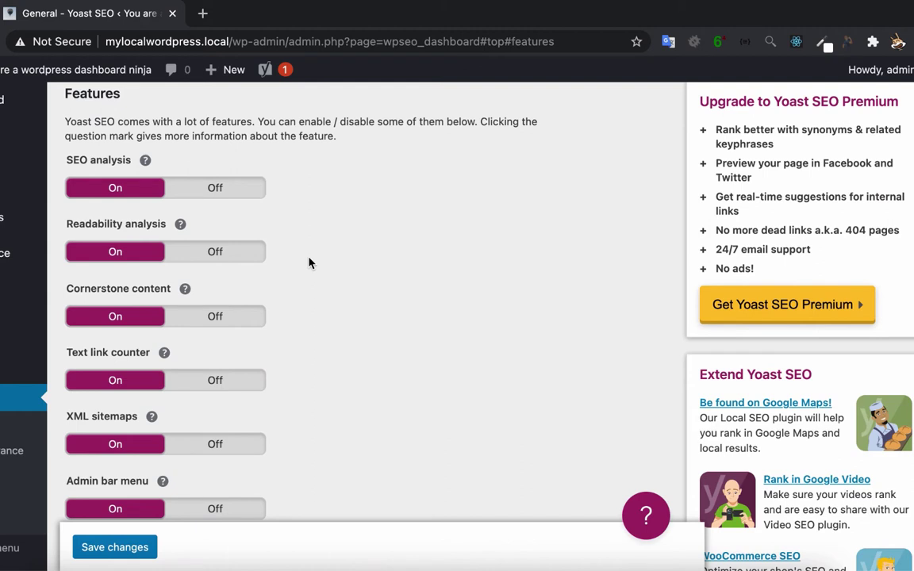
pyautogui.moveTo(279, 75)
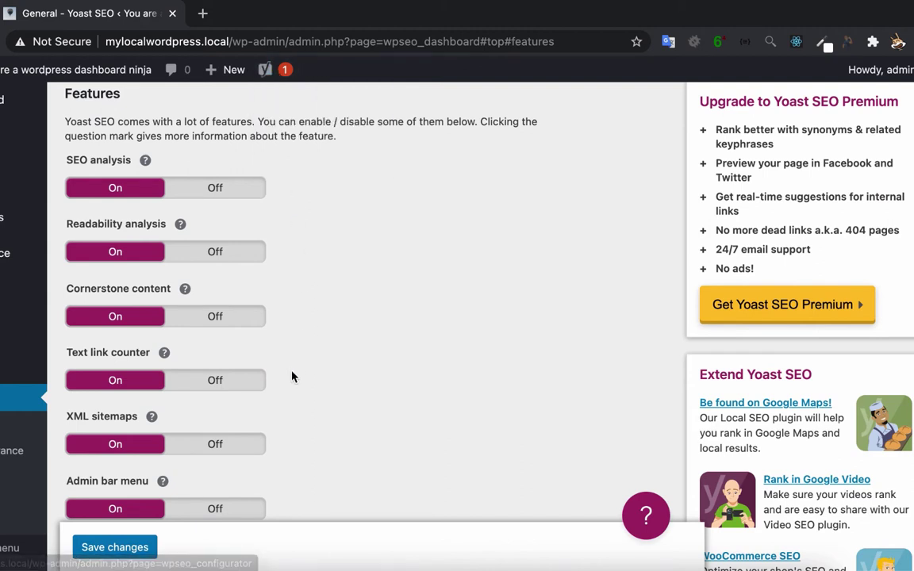
pyautogui.click(187, 515)
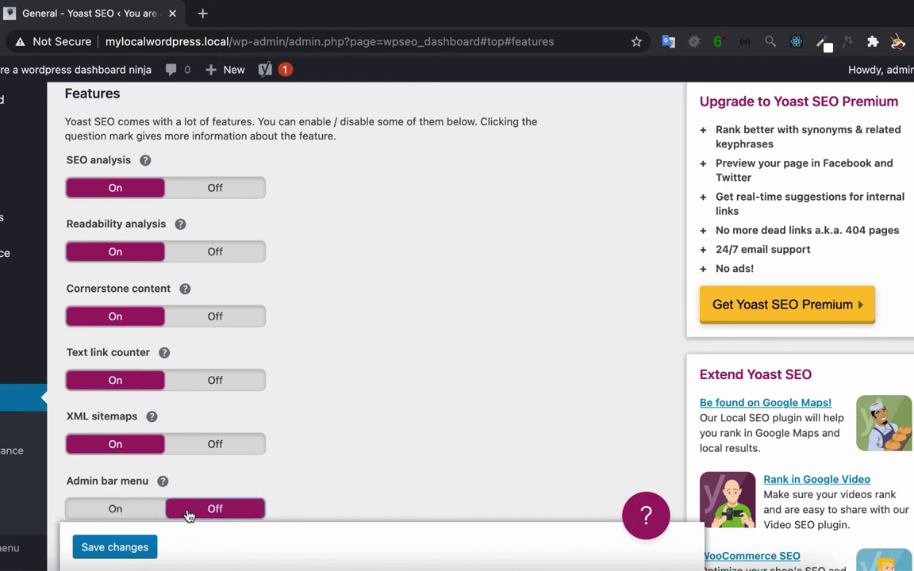
pyautogui.click(137, 555)
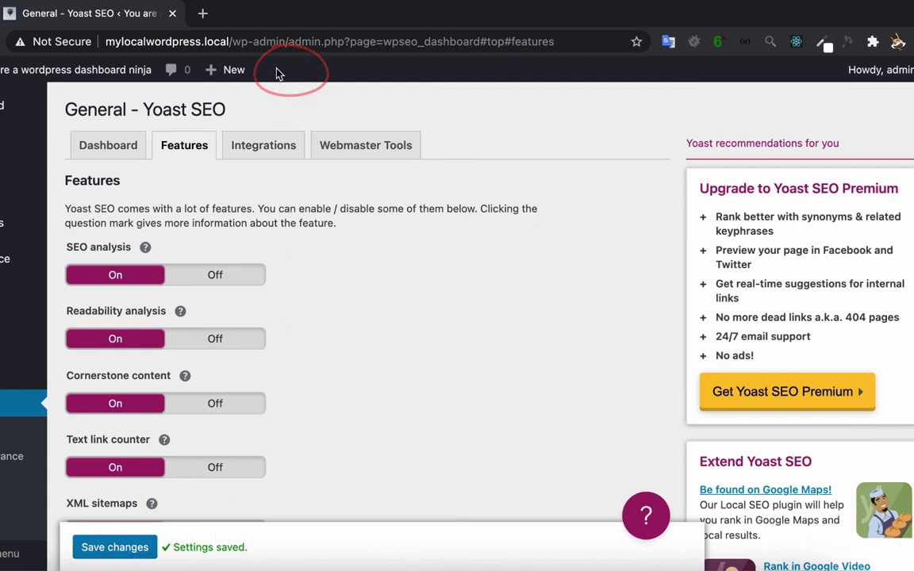
# Review the new post's Yoast Readability and SEO analysis results, then close the Yoast panel.
pyautogui.scroll(-3, 334, 323)
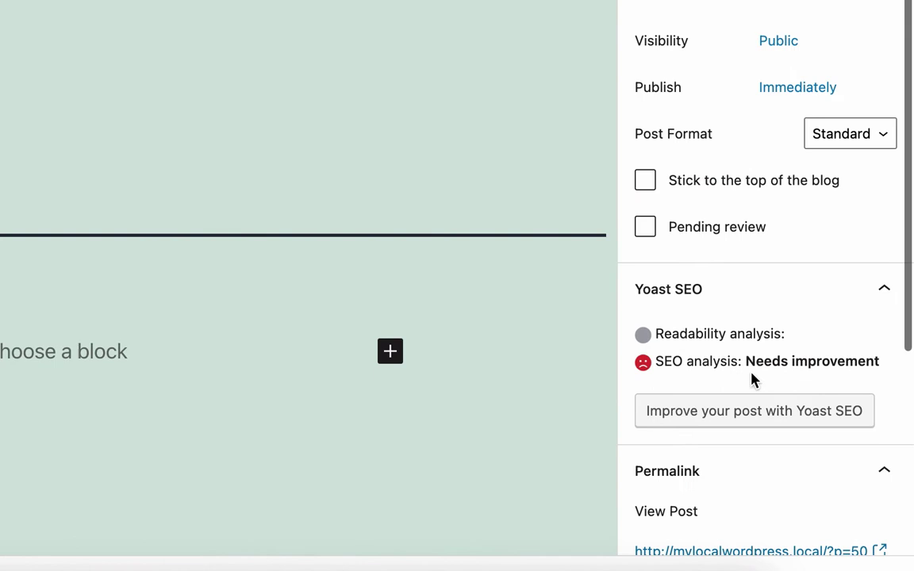
pyautogui.scroll(-1, 768, 351)
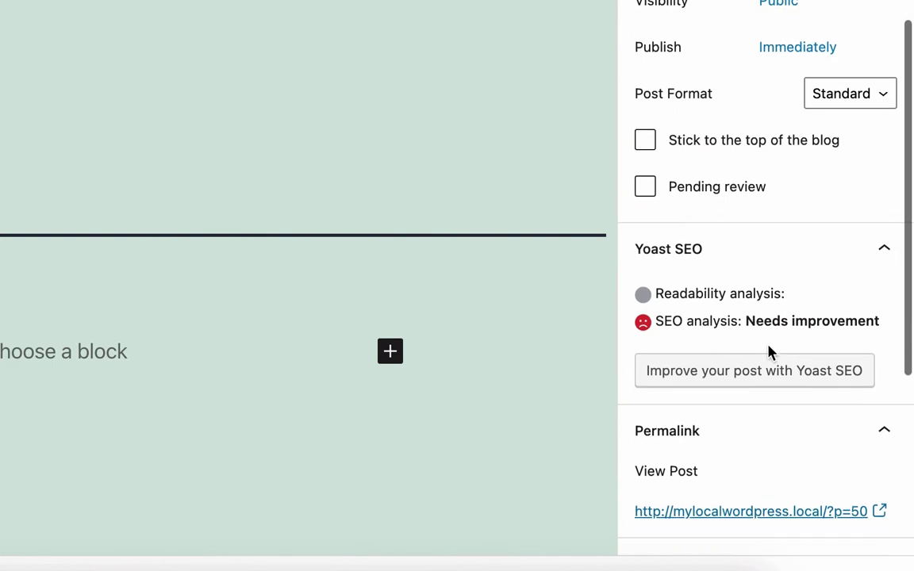
pyautogui.click(786, 378)
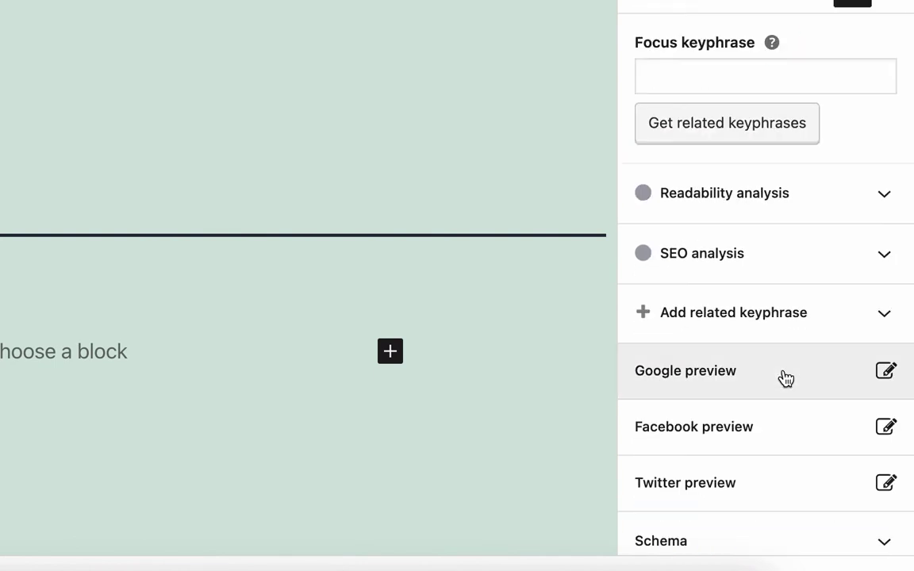
pyautogui.click(794, 194)
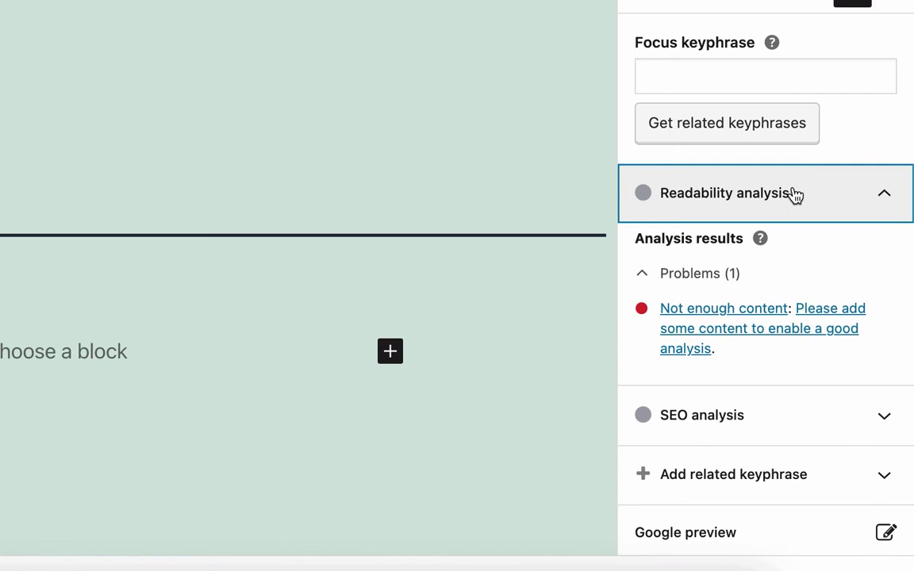
pyautogui.scroll(-2, 796, 195)
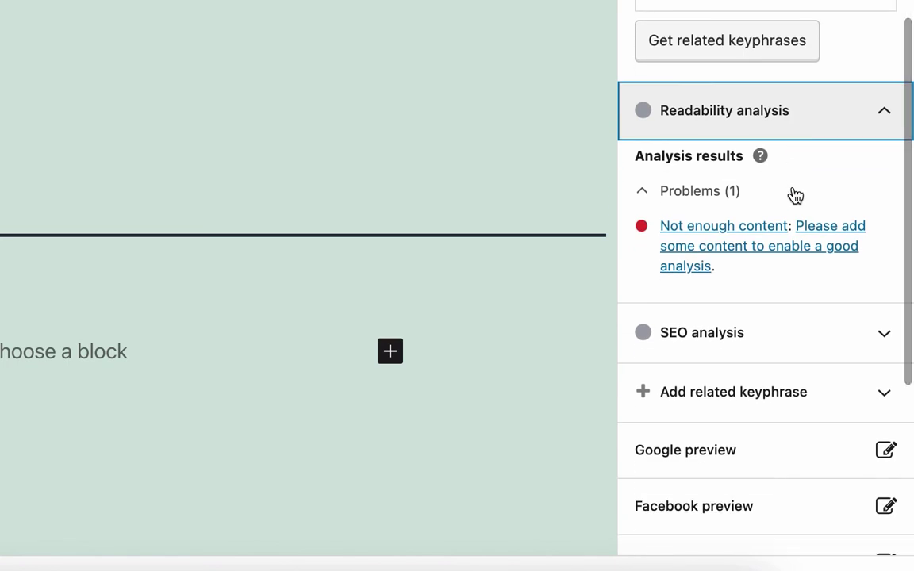
pyautogui.click(820, 331)
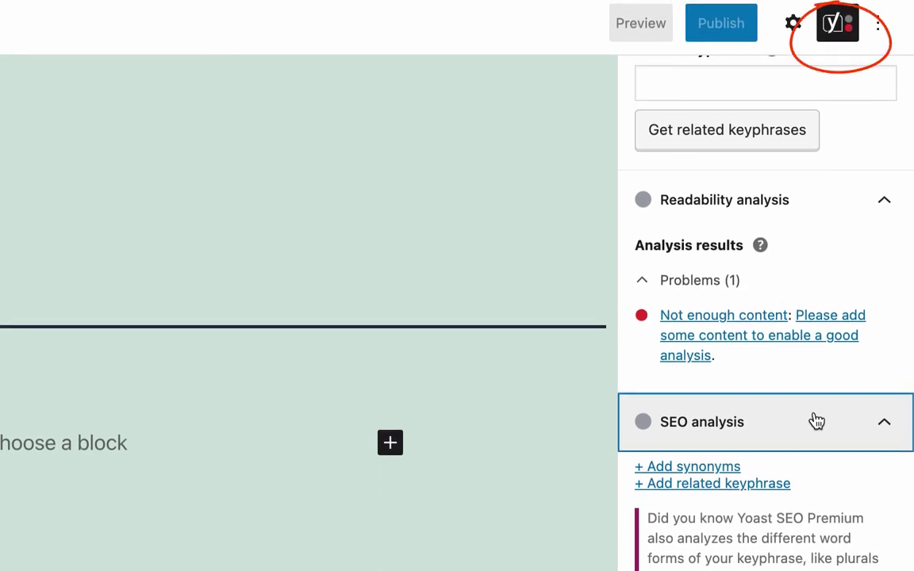
pyautogui.scroll(2, 817, 421)
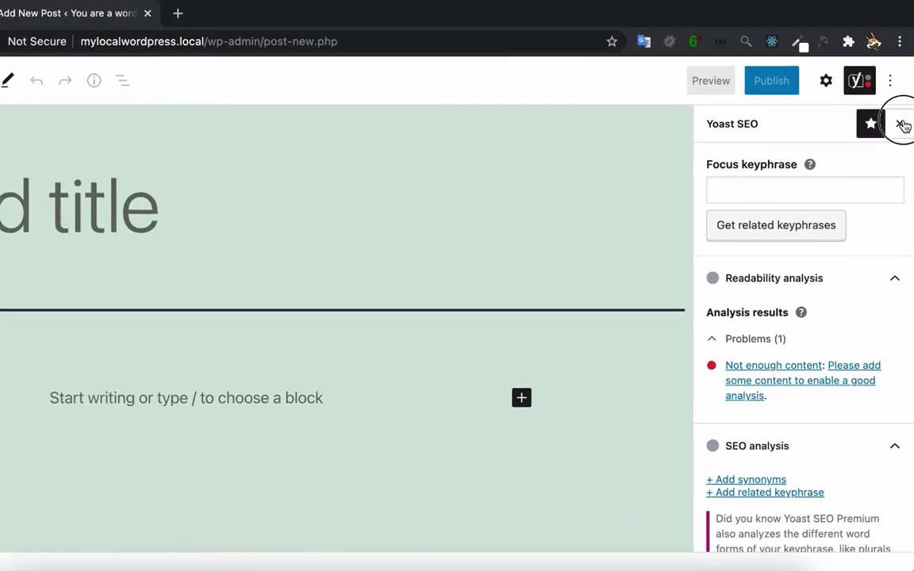
pyautogui.click(903, 124)
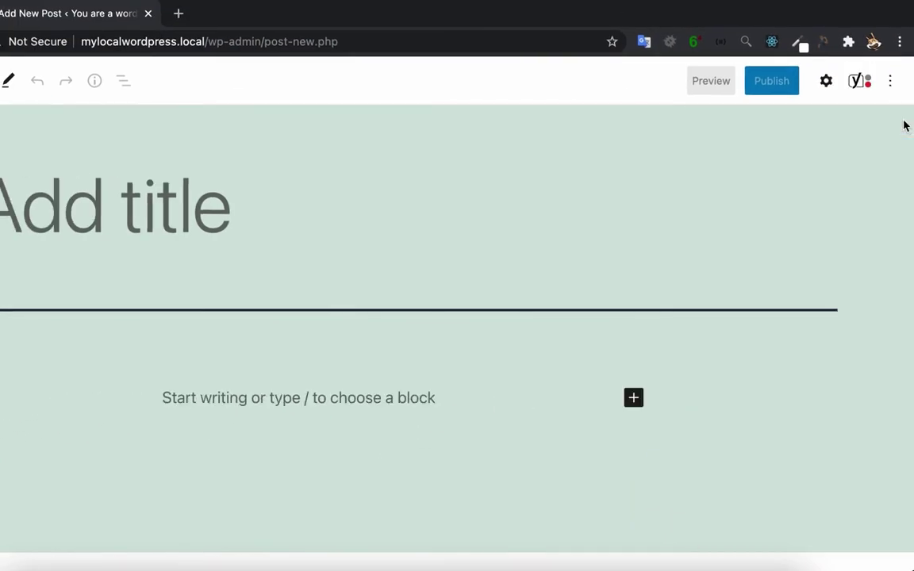
# Restore the post's general settings panel and activate the Contact Form 7 plugin.
pyautogui.click(828, 84)
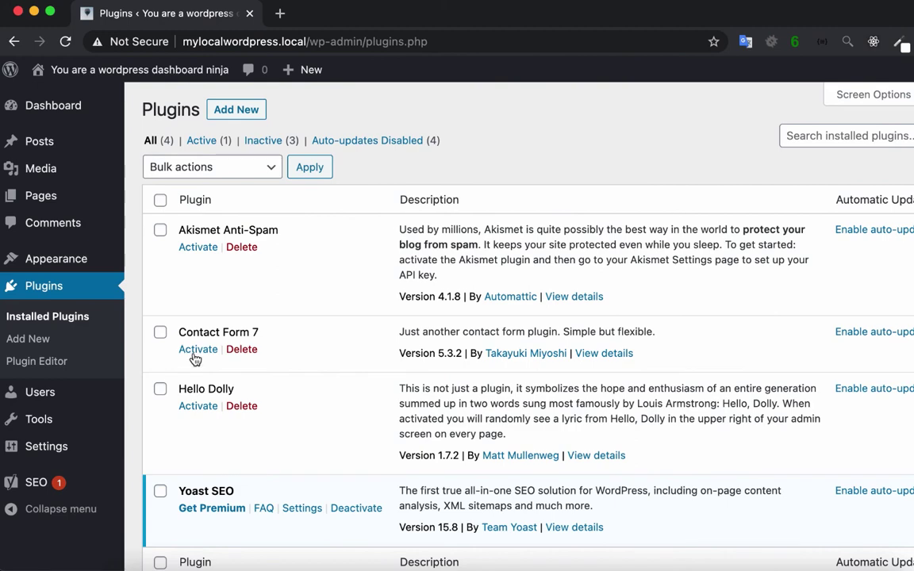
pyautogui.click(194, 356)
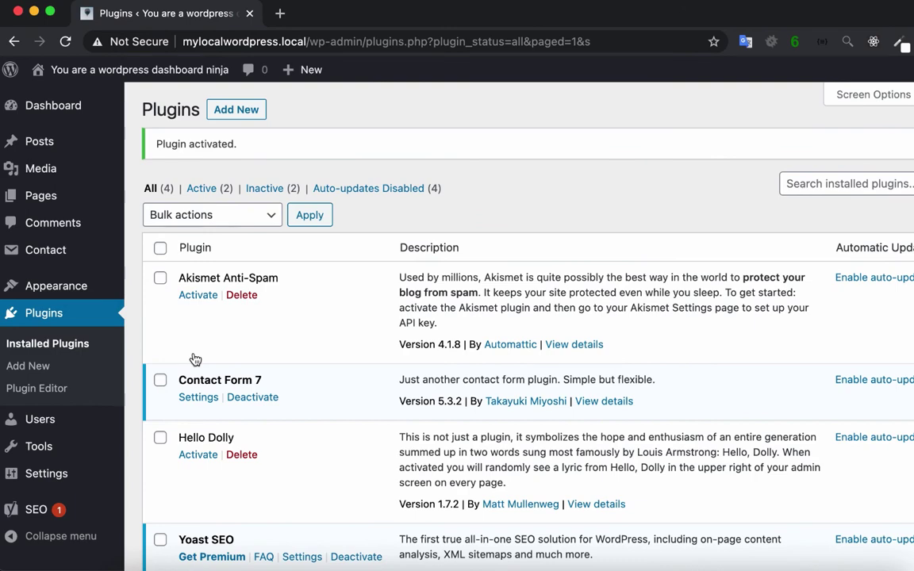
# Open Contact form 1 from the Contact Forms list and scroll through its form template.
pyautogui.click(198, 398)
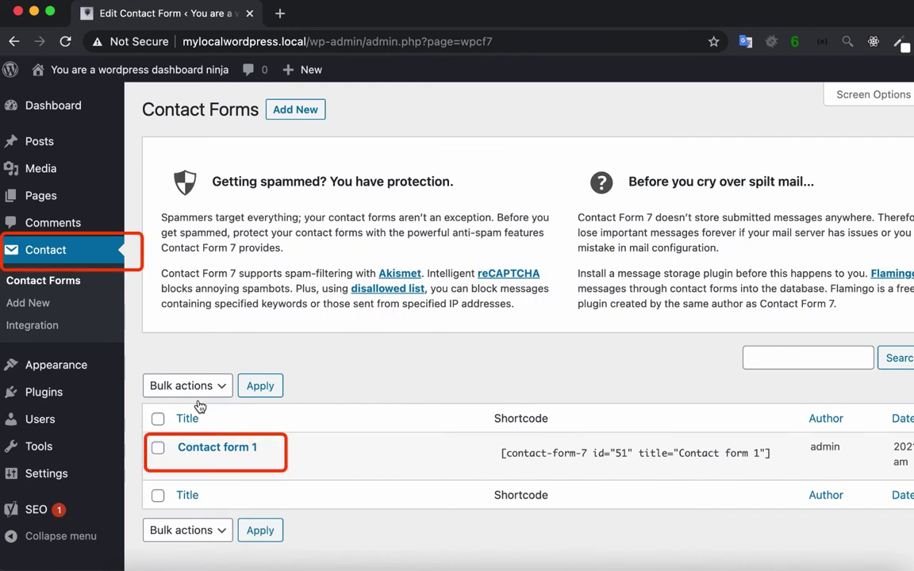
pyautogui.click(200, 446)
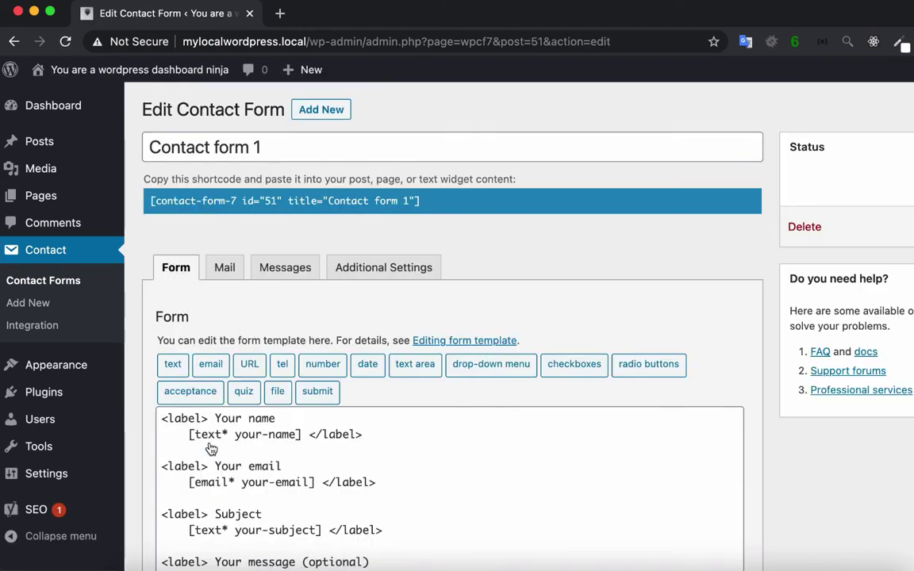
pyautogui.scroll(-5, 252, 464)
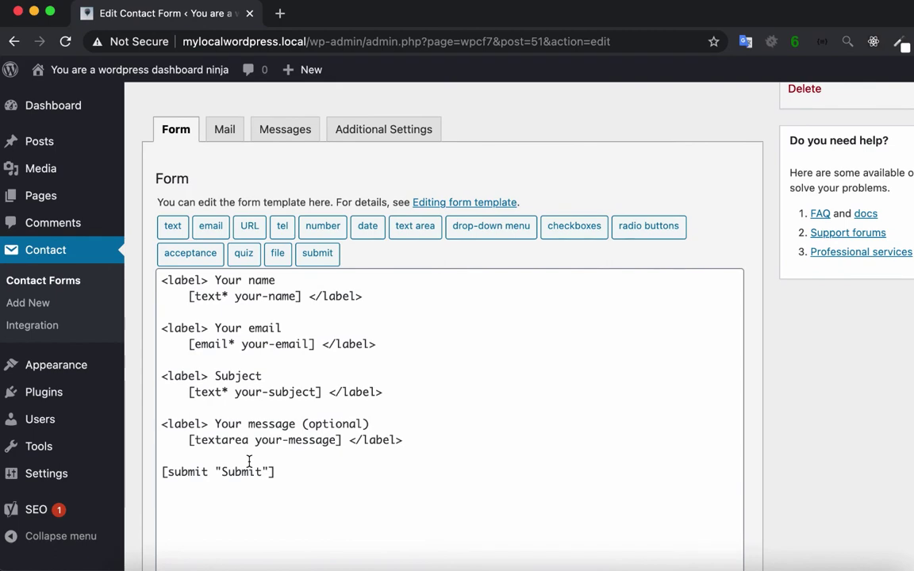
# Review Contact form 1's Mail tab settings and select its full shortcode.
pyautogui.scroll(5, 250, 461)
pyautogui.click(223, 268)
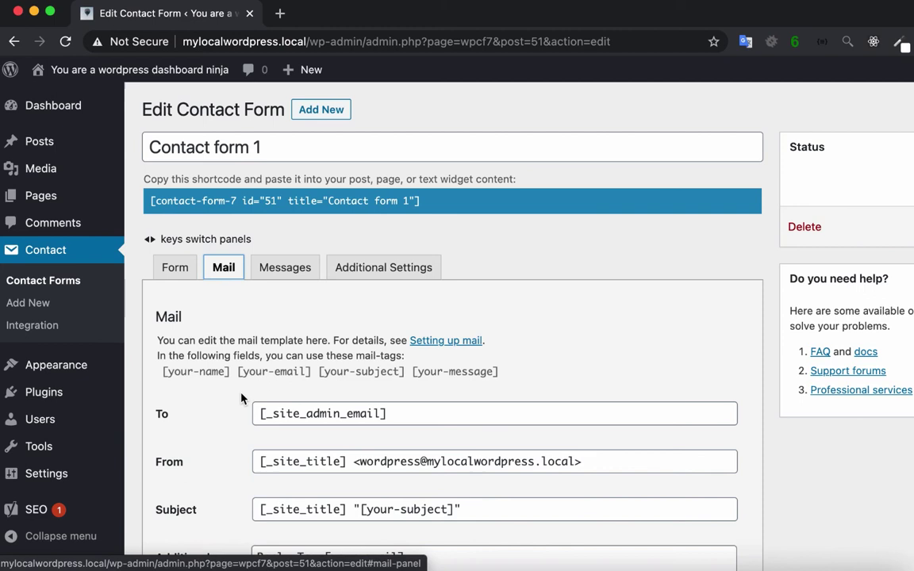
pyautogui.scroll(-1, 242, 398)
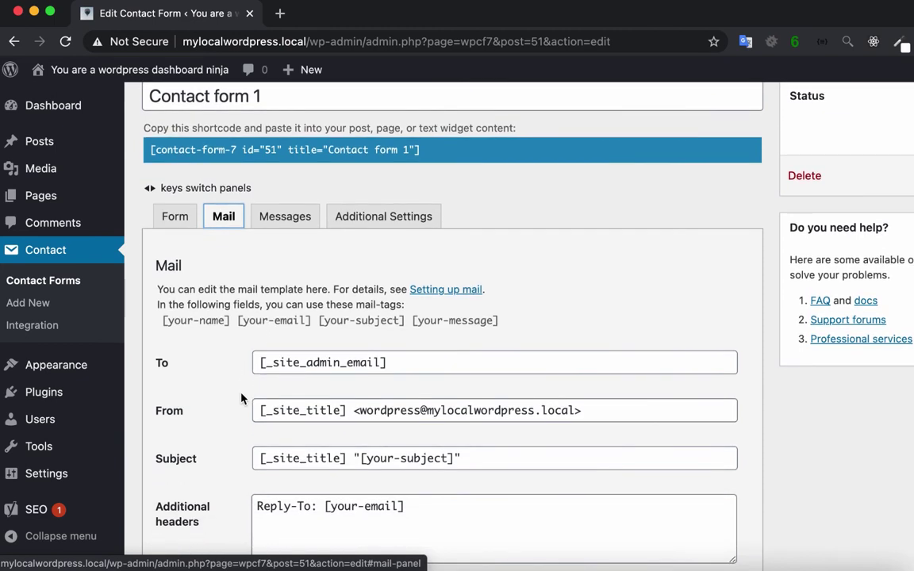
pyautogui.scroll(-1, 242, 399)
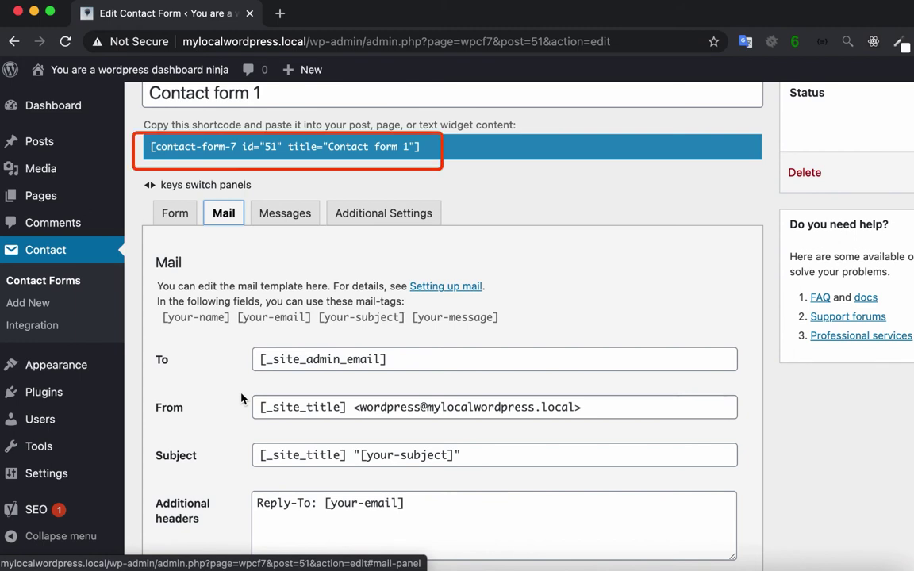
pyautogui.scroll(2, 242, 398)
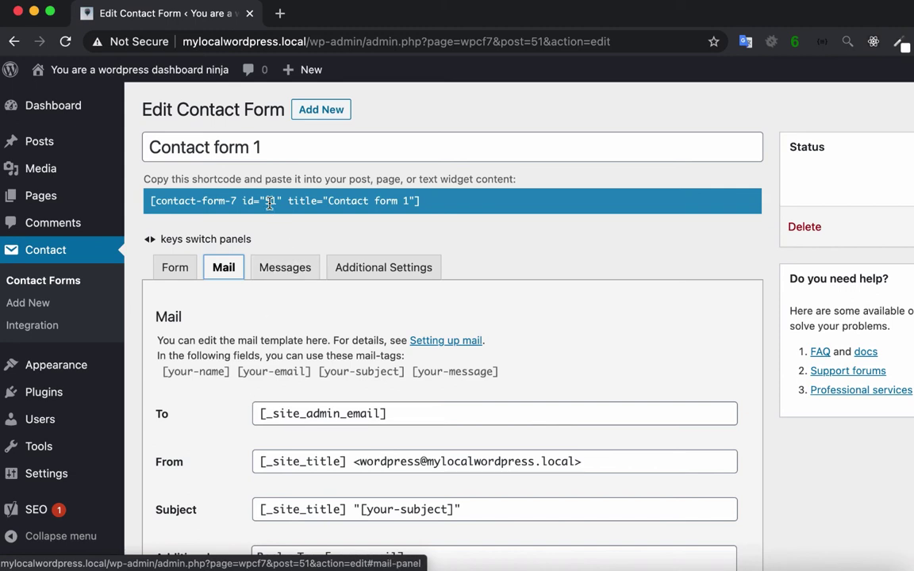
pyautogui.click(157, 201)
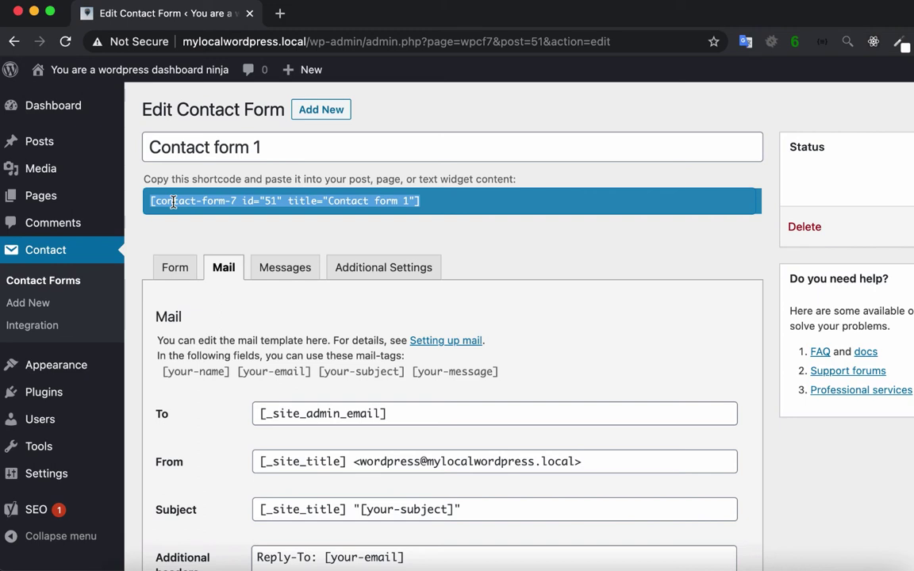
pyautogui.rightClick(173, 204)
# Copy the shortcode and start a new page titled 'Contact form'.
pyautogui.click(198, 238)
pyautogui.moveTo(76, 202)
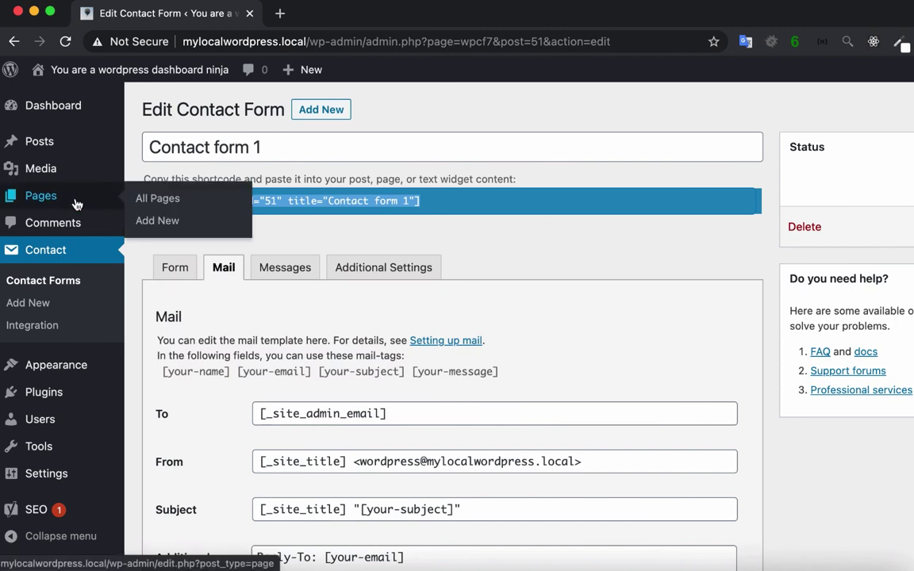
pyautogui.click(167, 221)
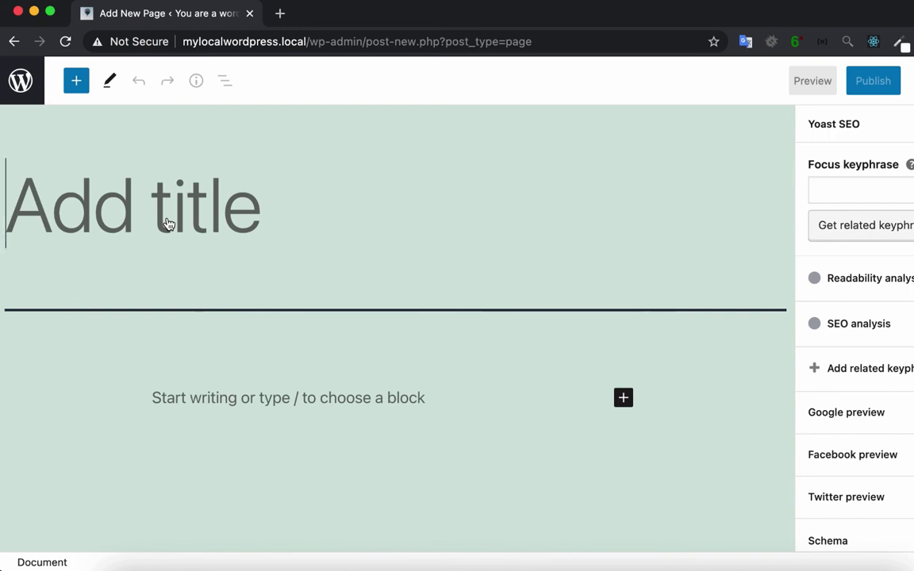
pyautogui.write('Contact form')
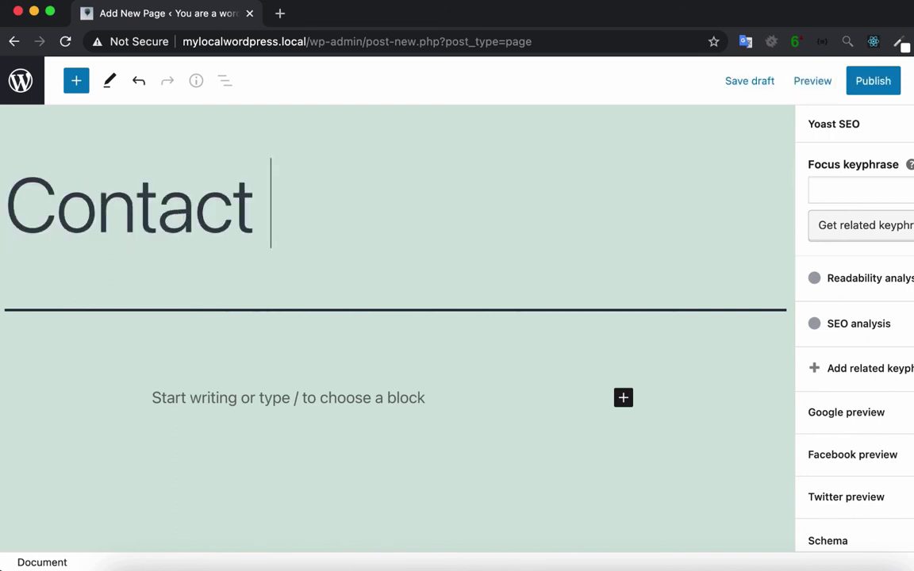
# Add a Contact Form 7 block for Contact form 1 and transform it into a Shortcode block.
pyautogui.click(189, 397)
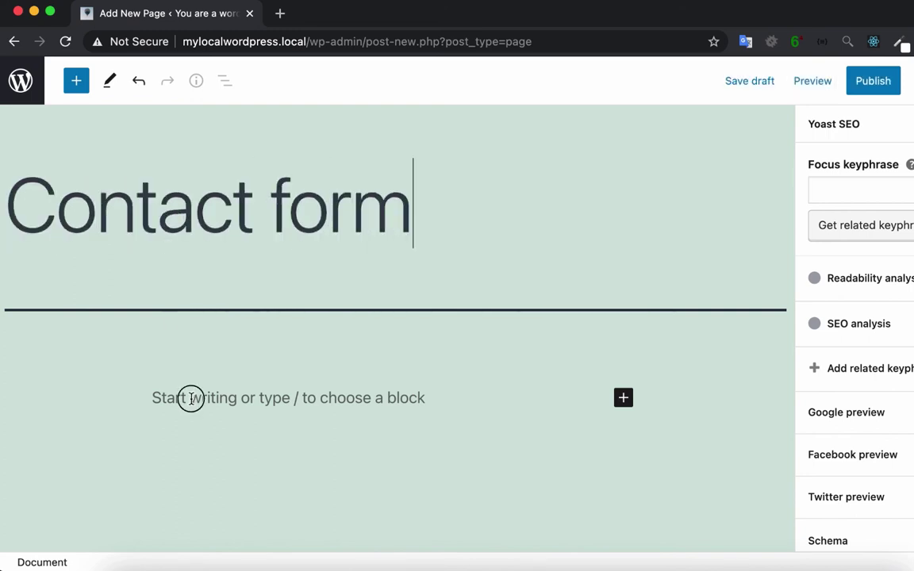
pyautogui.press('super+v')
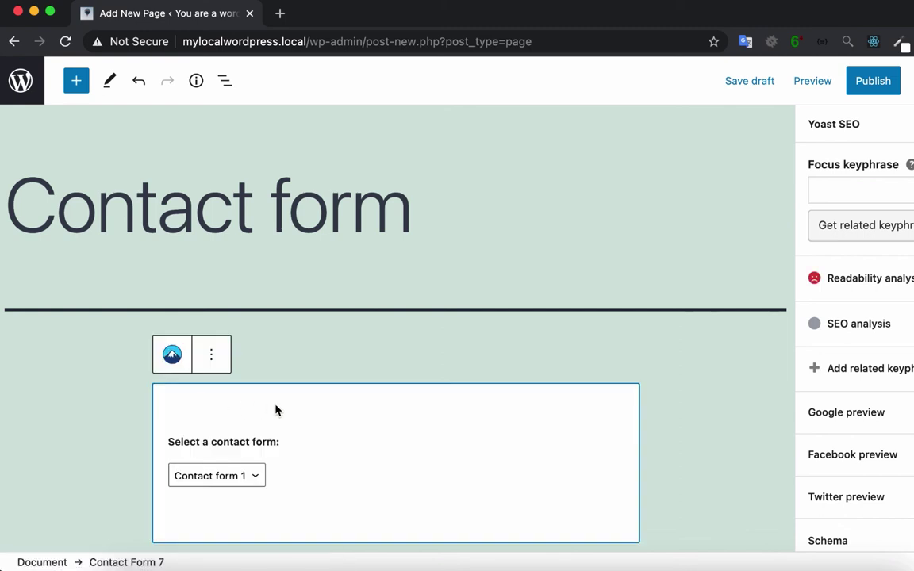
pyautogui.scroll(-2, 287, 414)
pyautogui.click(261, 406)
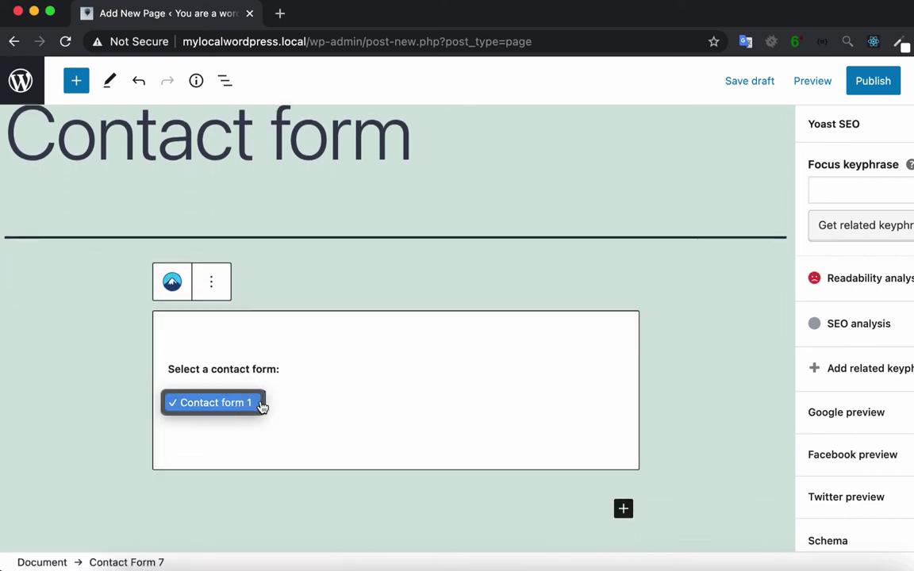
pyautogui.click(261, 406)
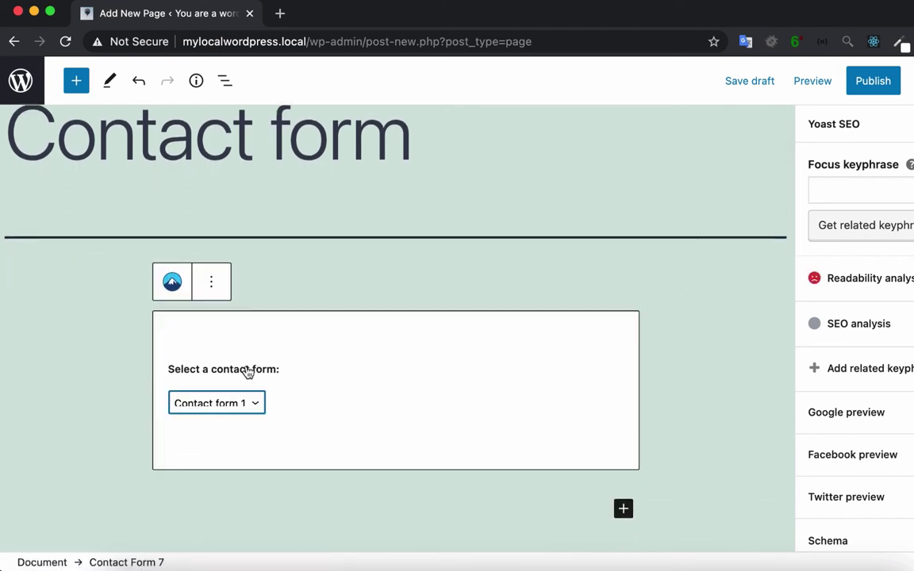
pyautogui.click(212, 284)
pyautogui.click(213, 286)
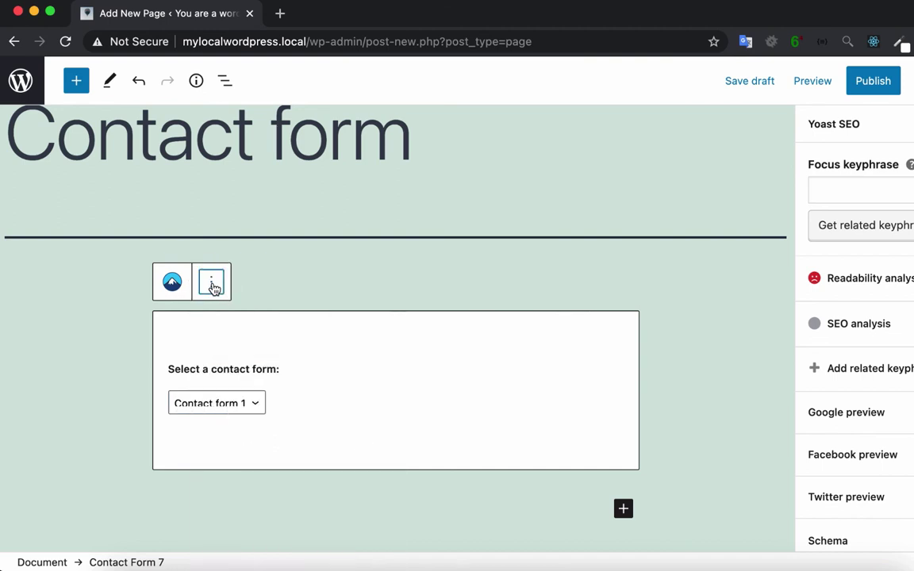
pyautogui.click(174, 284)
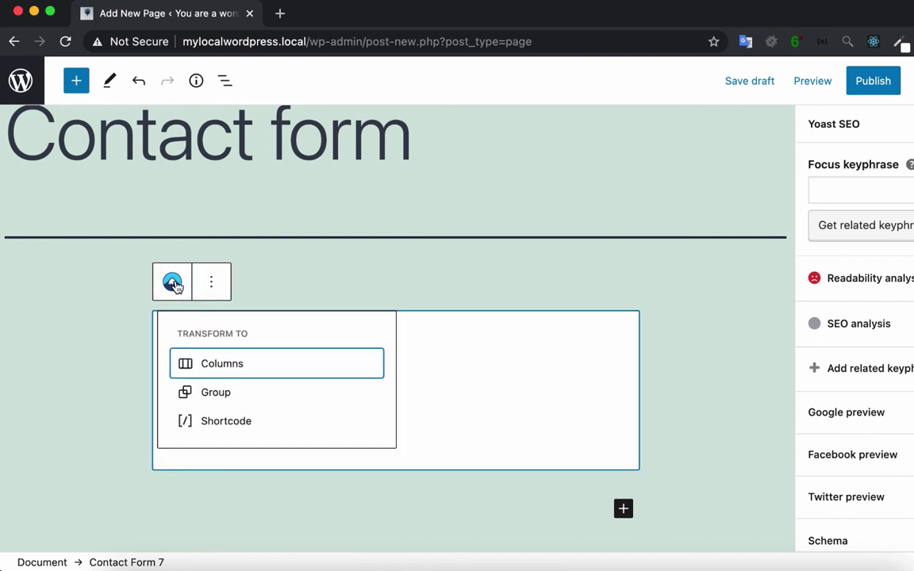
pyautogui.click(230, 426)
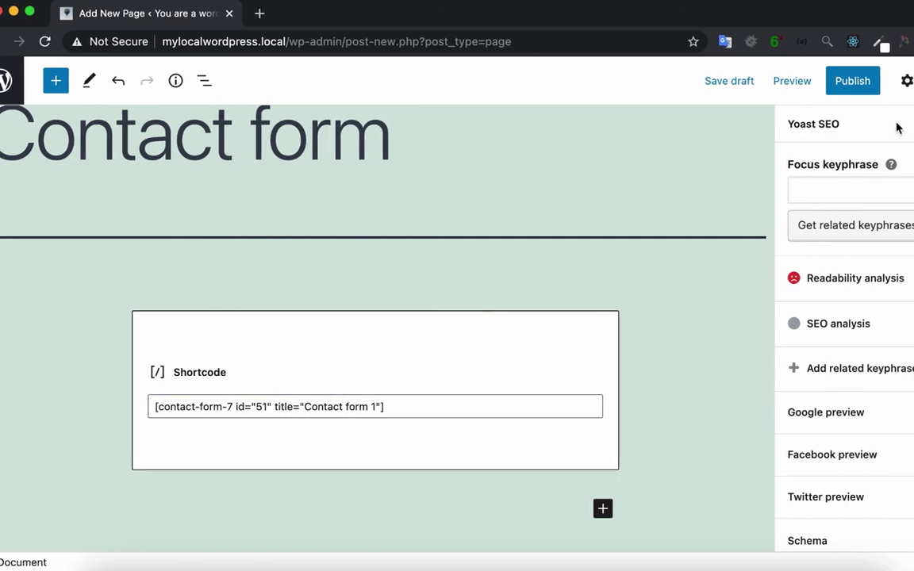
# Publish the 'Contact form' page and view it live.
pyautogui.click(888, 86)
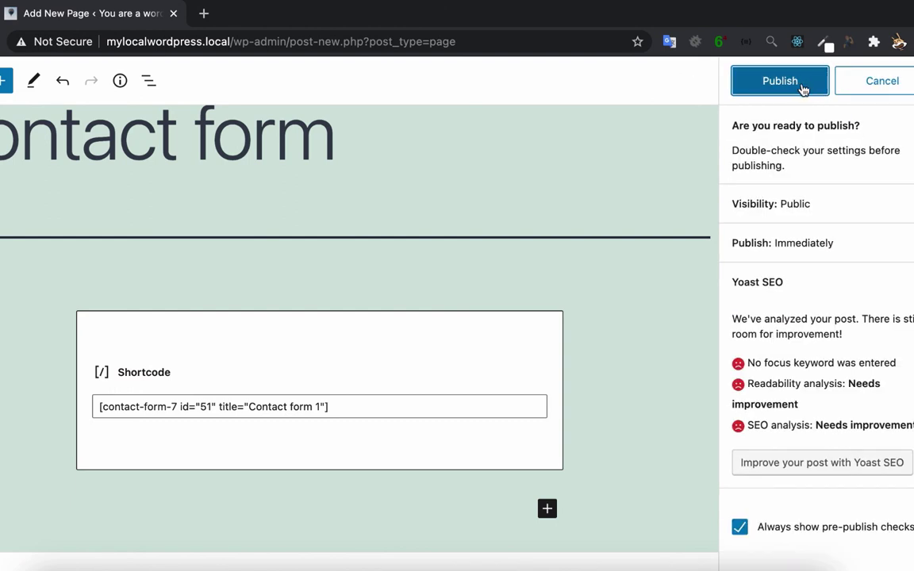
pyautogui.click(797, 87)
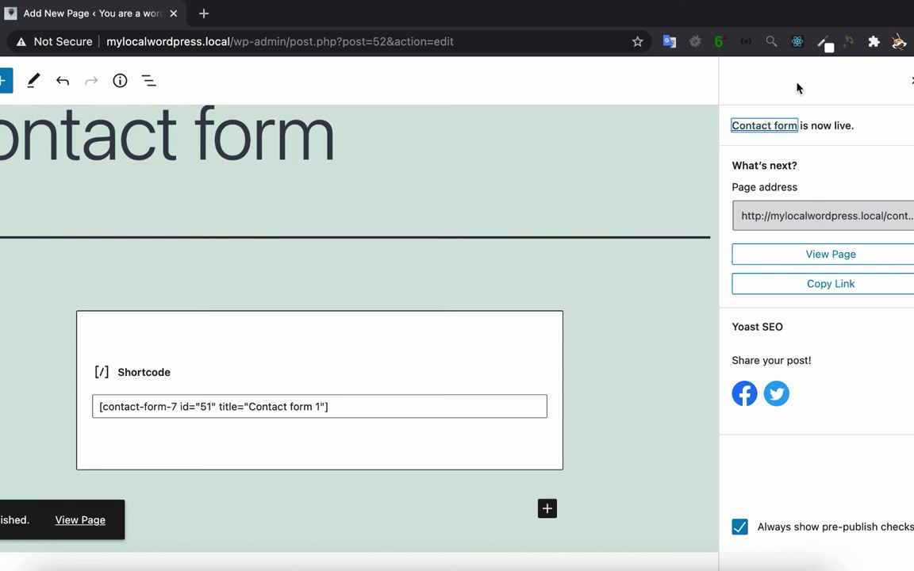
pyautogui.click(812, 253)
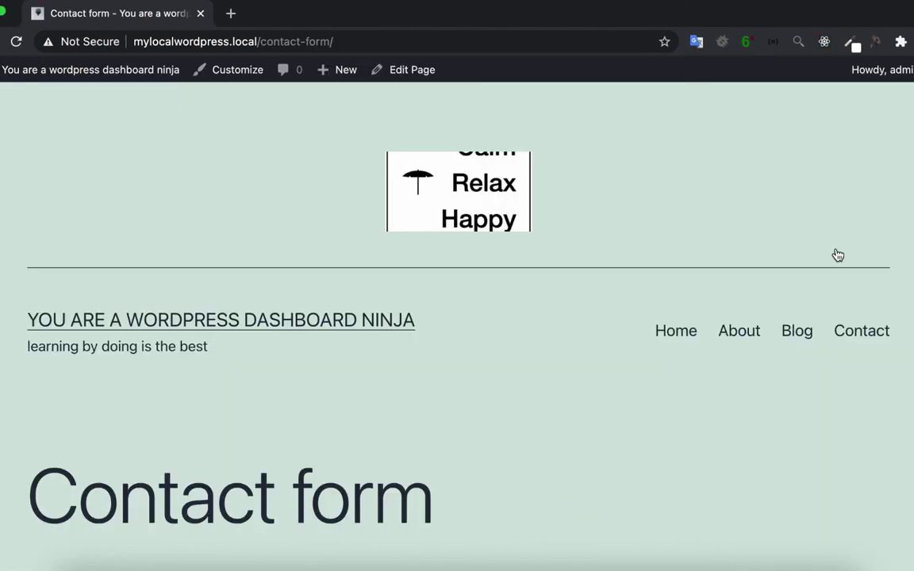
# Check the live form on the page, then deactivate the Contact Form 7 plugin.
pyautogui.scroll(-5, 647, 377)
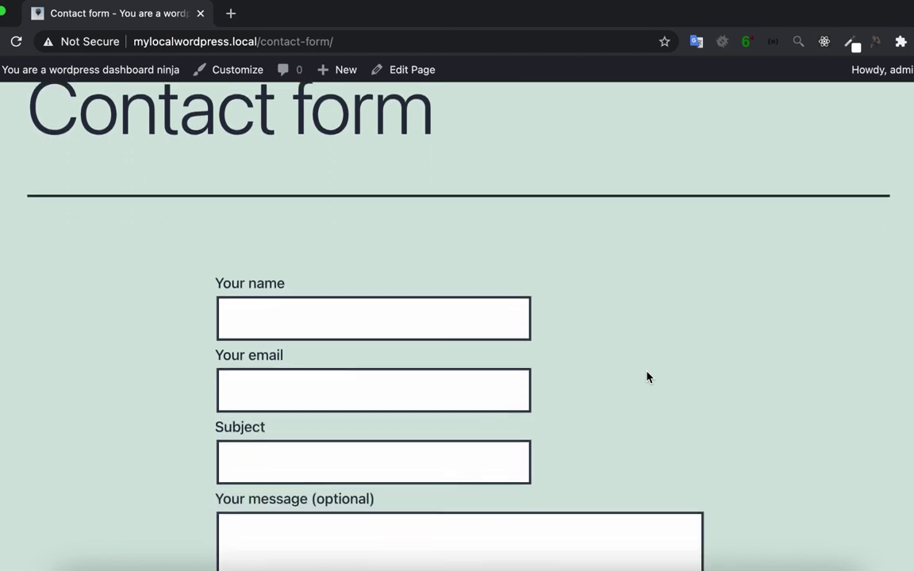
pyautogui.scroll(-2, 647, 377)
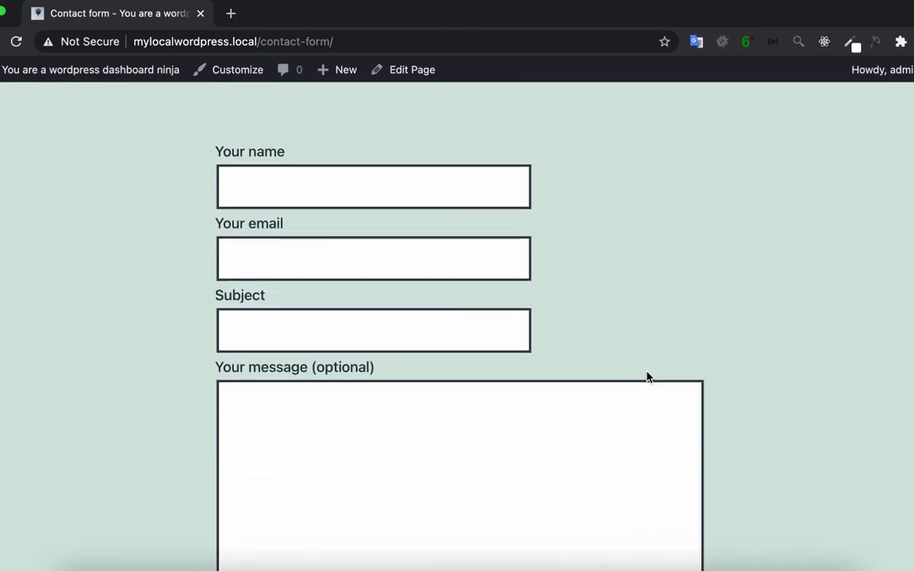
pyautogui.scroll(-2, 647, 376)
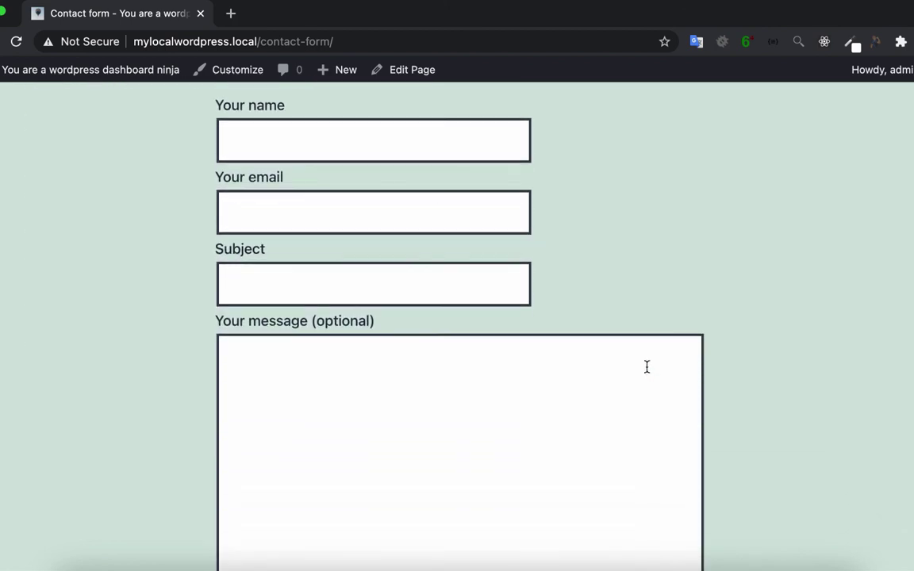
pyautogui.scroll(-1, 646, 367)
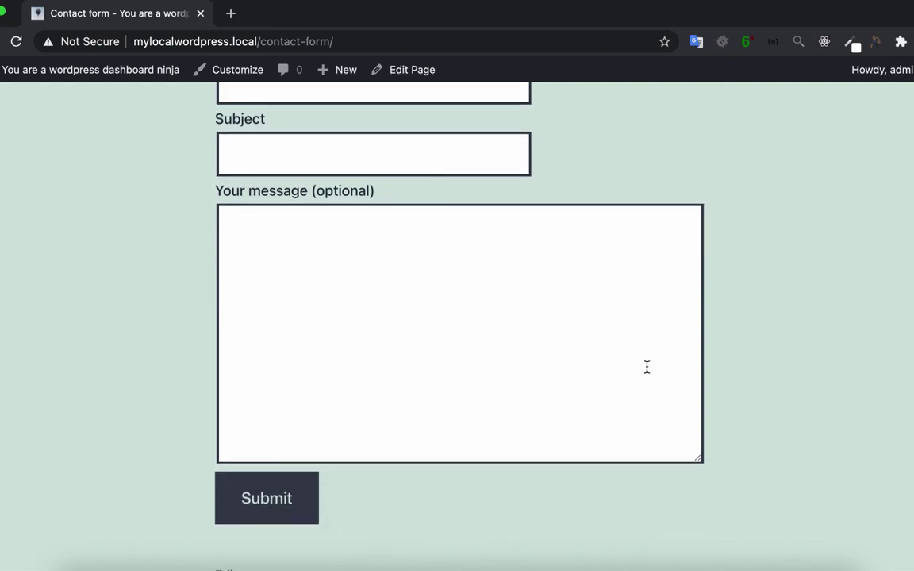
pyautogui.scroll(2, 646, 367)
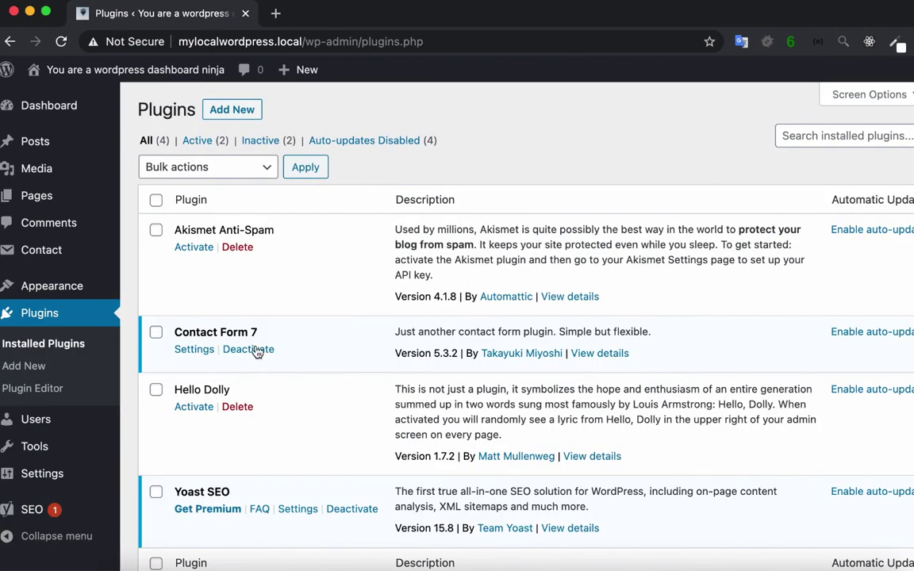
pyautogui.click(257, 350)
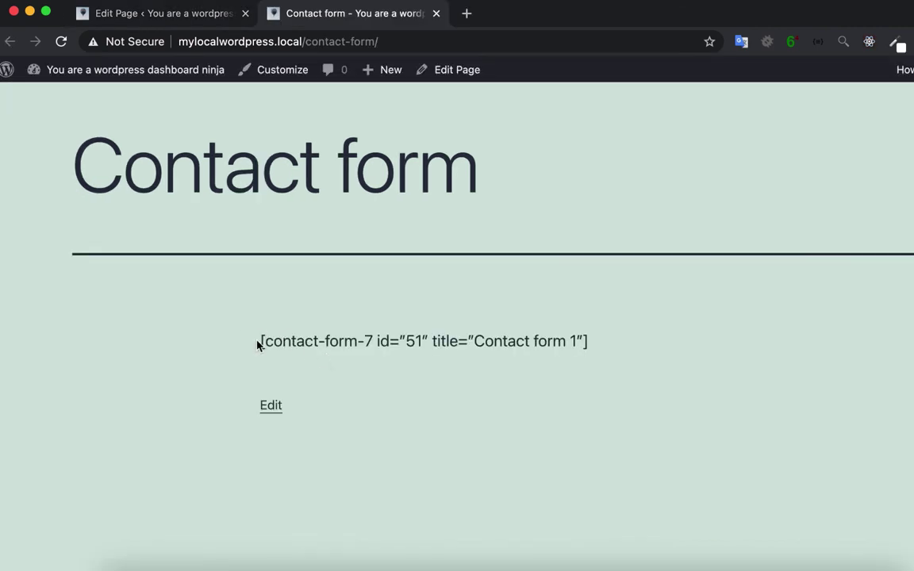
# Highlight the unrendered [contact-form-7 id="51" title="Contact form 1"] text on the live page.
pyautogui.moveTo(258, 345); pyautogui.dragTo(667, 362)
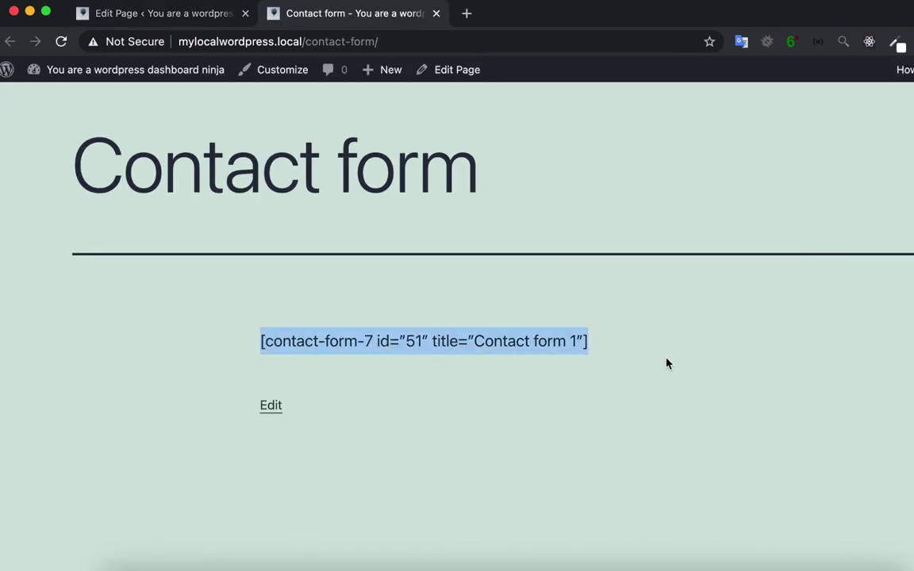